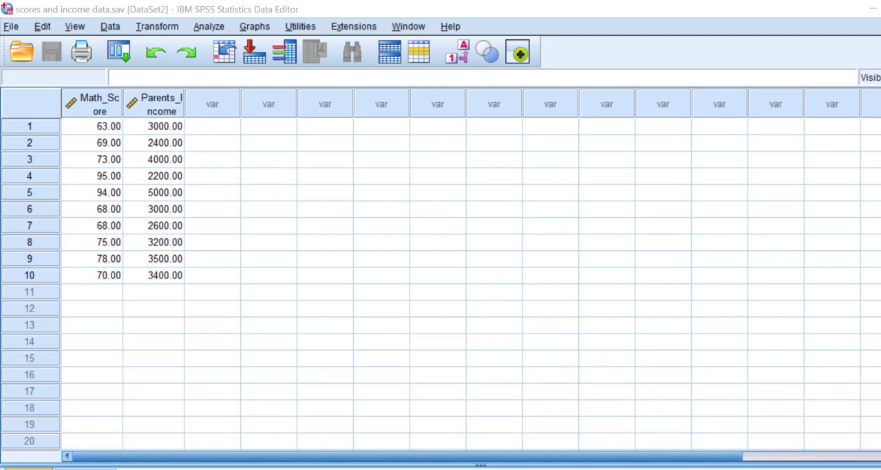
Switch to Notepad and read the notes on the z-score's definition, uses and formula, then put them away
{"action": "key", "text": "alt+Tab"}
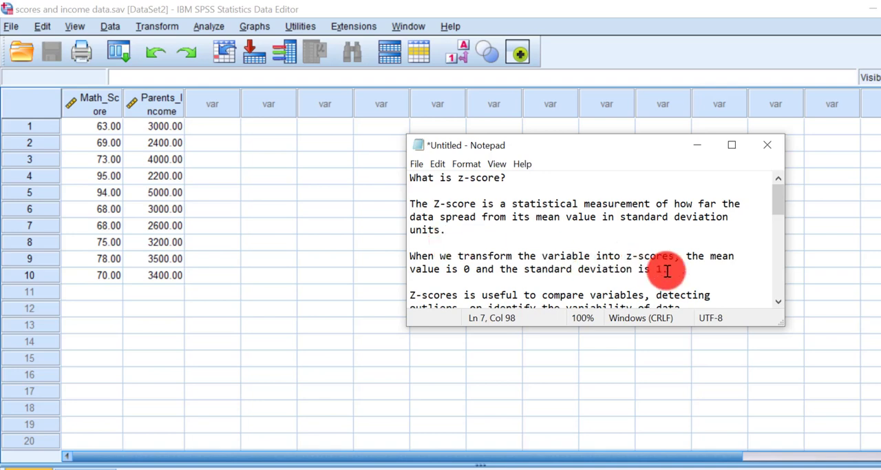
{"action": "scroll", "coordinate": [501, 228], "scroll_direction": "down", "scroll_amount": 1}
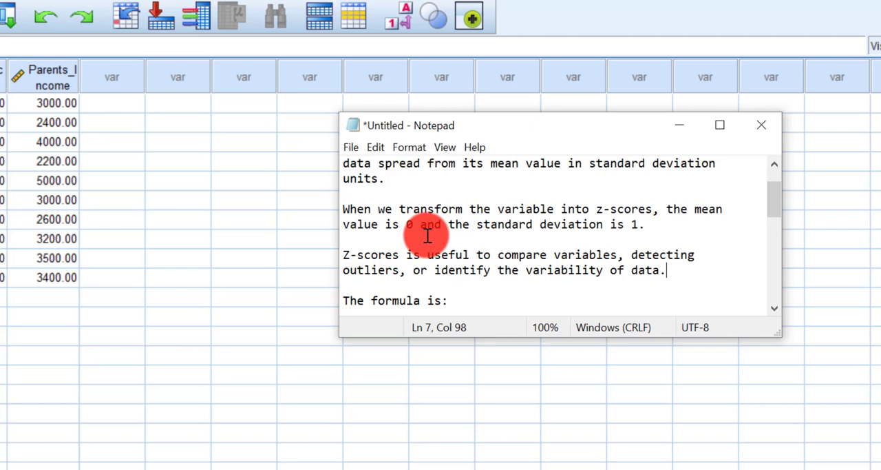
{"action": "scroll", "coordinate": [427, 235], "scroll_direction": "up", "scroll_amount": 1}
{"action": "scroll", "coordinate": [427, 238], "scroll_direction": "down", "scroll_amount": 2}
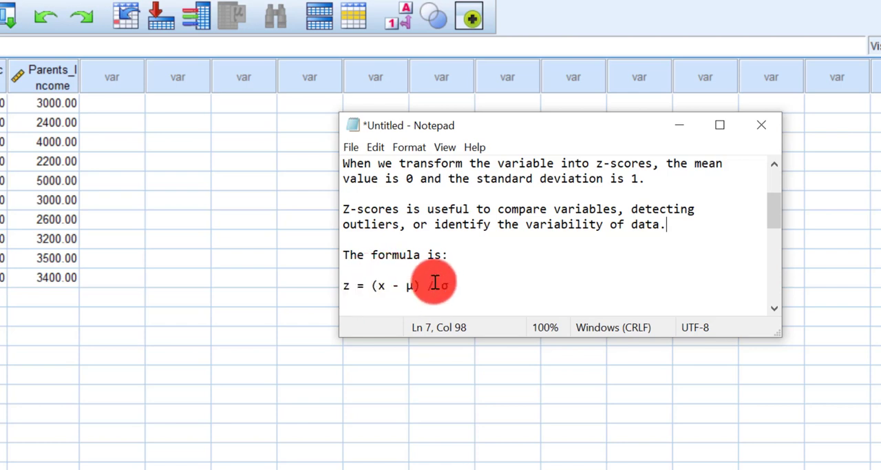
{"action": "left_click", "coordinate": [678, 129]}
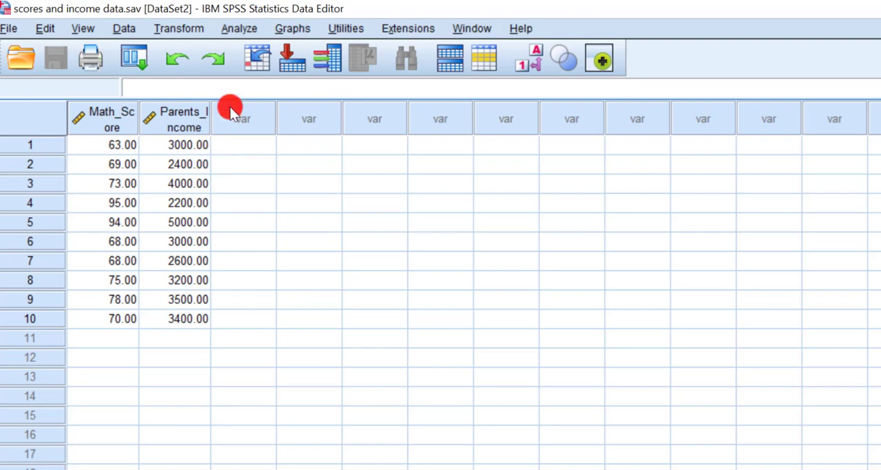
Set up a Descriptives analysis for Math_Score with standardized values saved as variables
{"action": "left_click", "coordinate": [244, 31]}
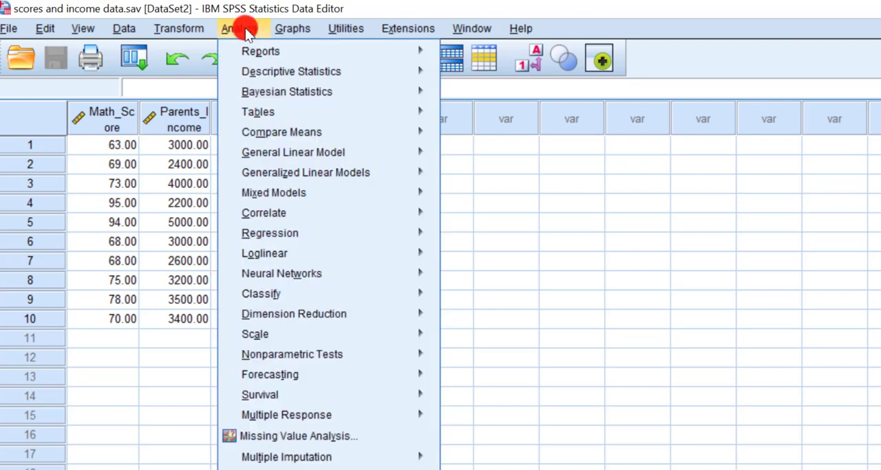
{"action": "mouse_move", "coordinate": [252, 70]}
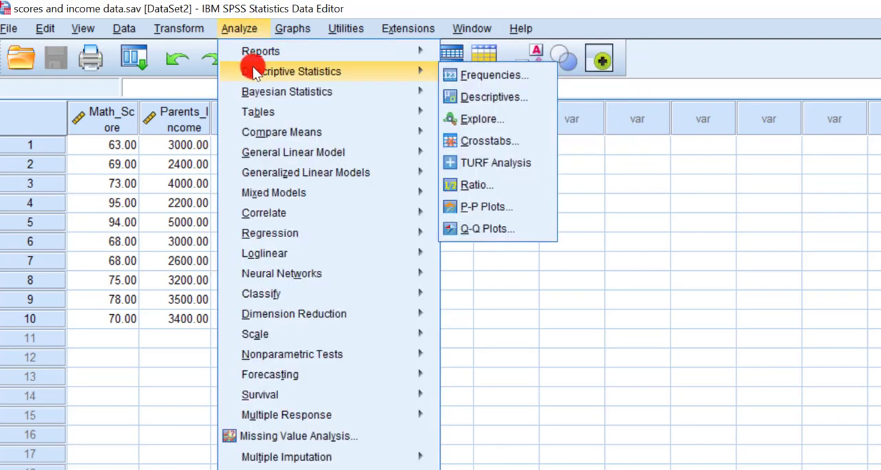
{"action": "left_click", "coordinate": [480, 96]}
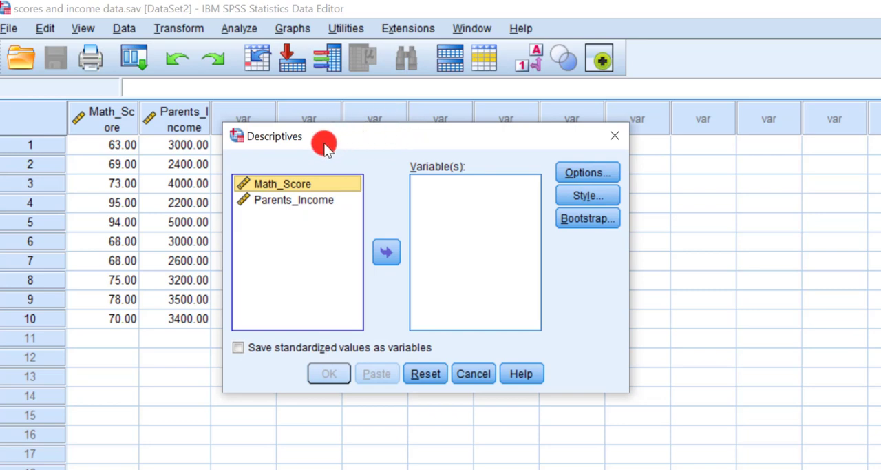
{"action": "left_click_drag", "start_coordinate": [323, 144], "coordinate": [358, 141]}
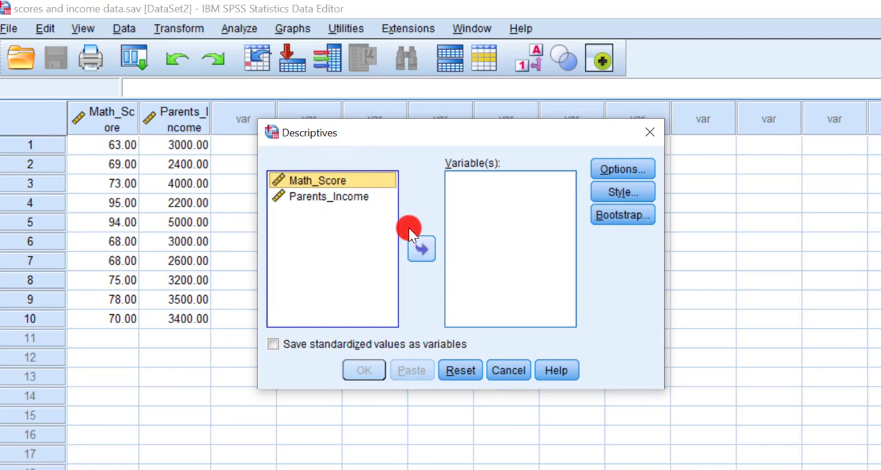
{"action": "left_click", "coordinate": [420, 248]}
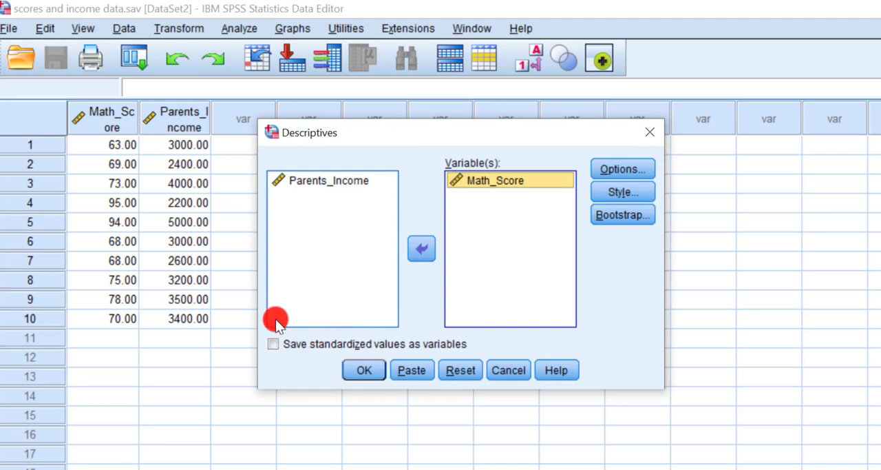
{"action": "left_click", "coordinate": [274, 340]}
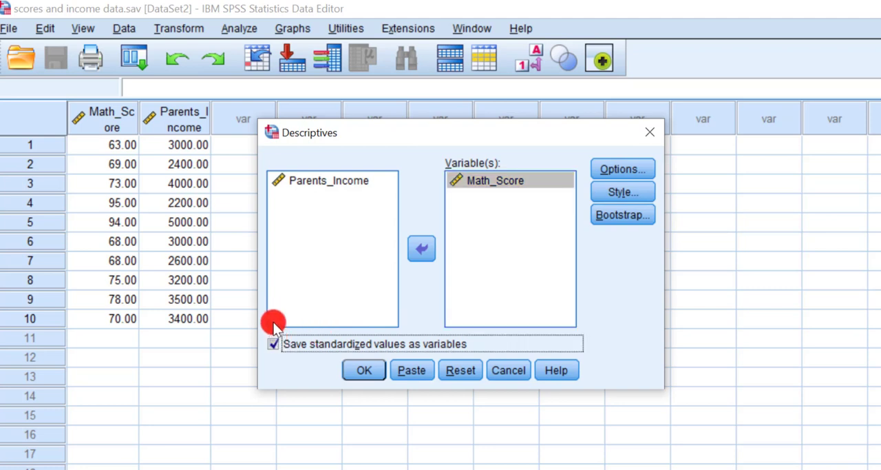
Review the statistics options of the Math_Score Descriptives analysis without changing them, and run the analysis
{"action": "left_click", "coordinate": [615, 173]}
{"action": "left_click_drag", "start_coordinate": [400, 126], "coordinate": [404, 125]}
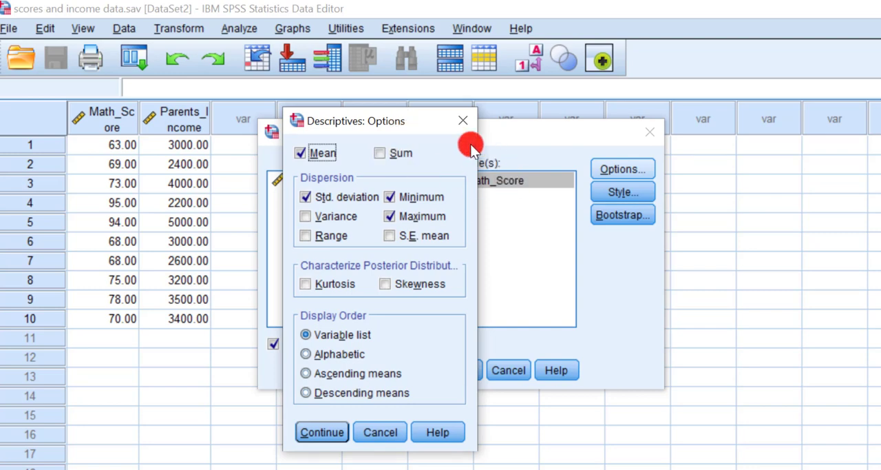
{"action": "left_click", "coordinate": [461, 120]}
{"action": "left_click_drag", "start_coordinate": [549, 145], "coordinate": [550, 135]}
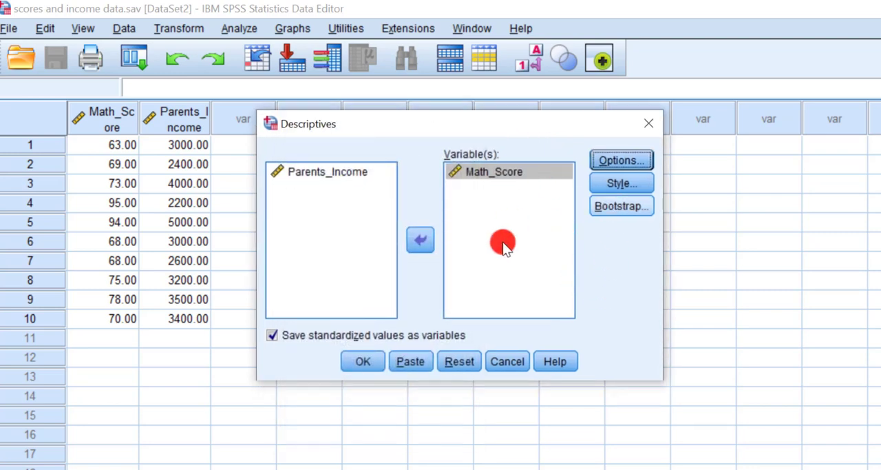
{"action": "left_click", "coordinate": [365, 355]}
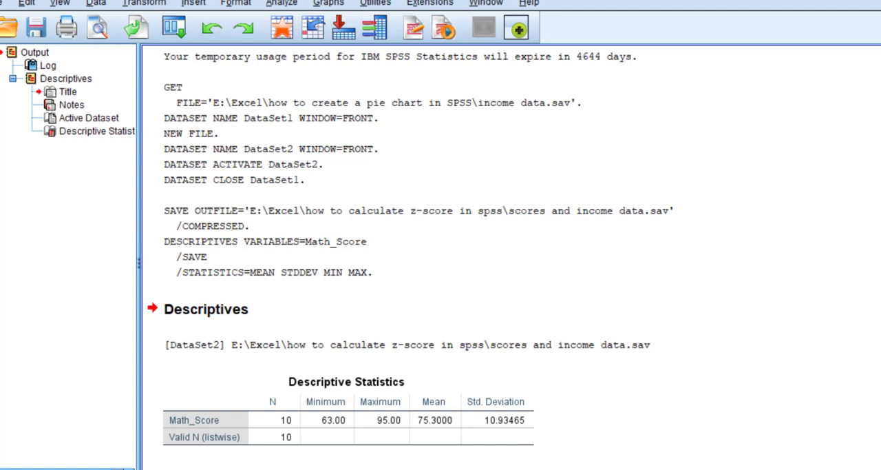
Examine the new ZMath_Score column in the dataset against the Descriptive Statistics table in the output
{"action": "left_click", "coordinate": [632, 463]}
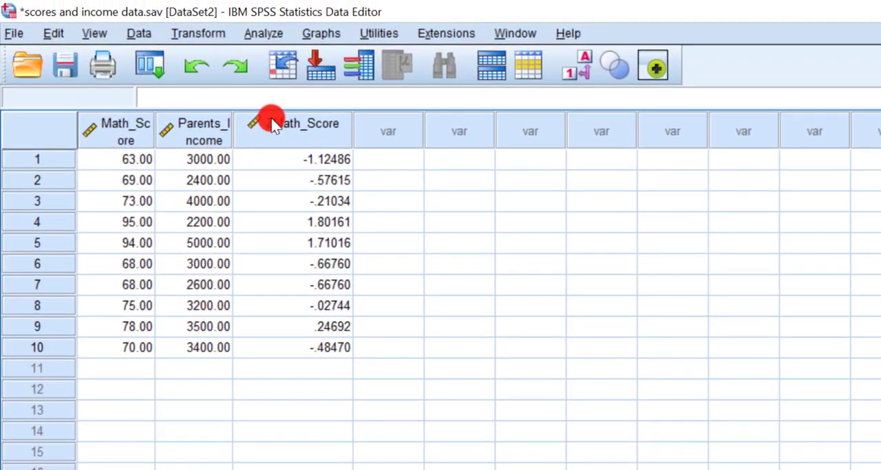
{"action": "mouse_move", "coordinate": [278, 122]}
{"action": "key", "text": "alt+Tab"}
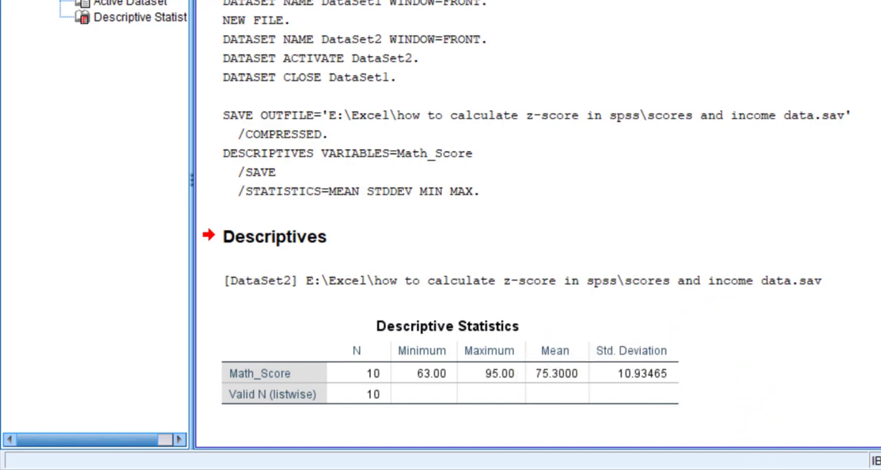
{"action": "mouse_move", "coordinate": [696, 436]}
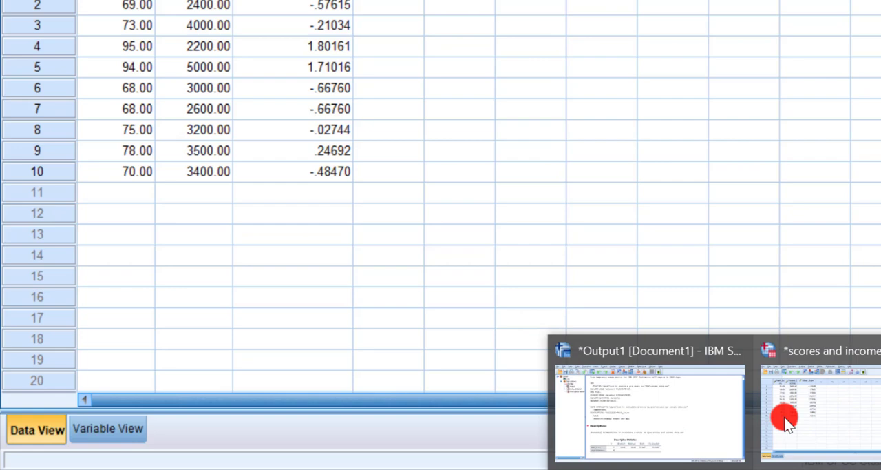
{"action": "left_click", "coordinate": [783, 413]}
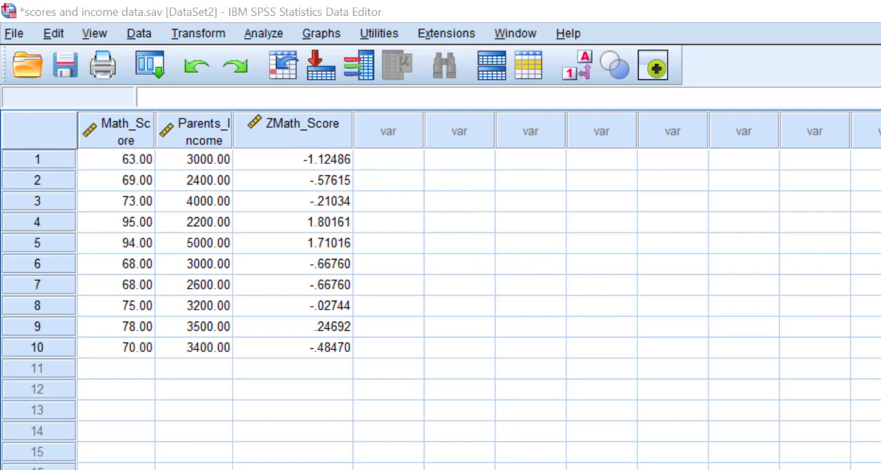
{"action": "key", "text": "alt+Tab"}
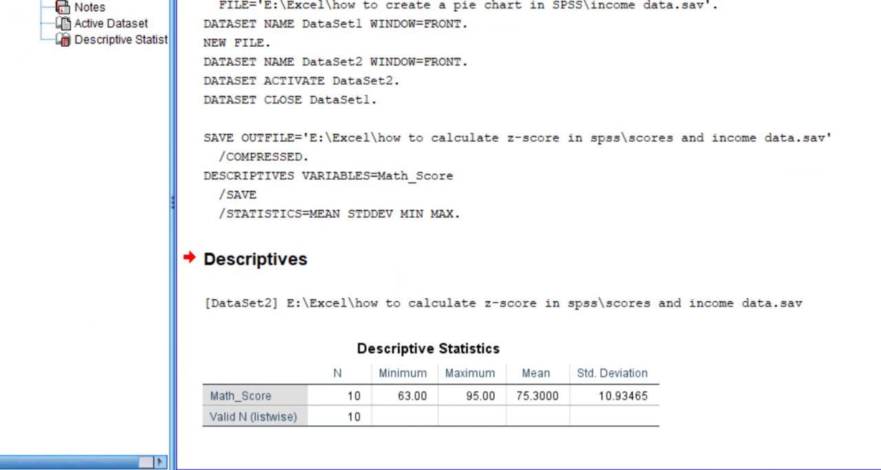
{"action": "mouse_move", "coordinate": [734, 469]}
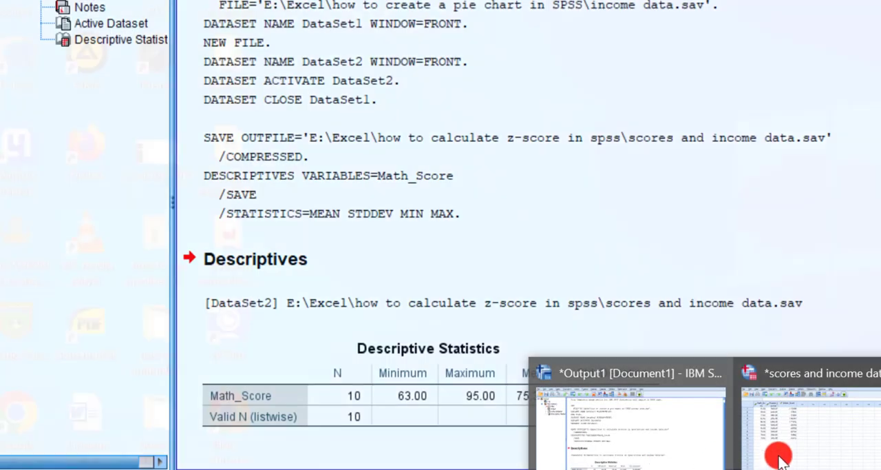
{"action": "left_click", "coordinate": [780, 460]}
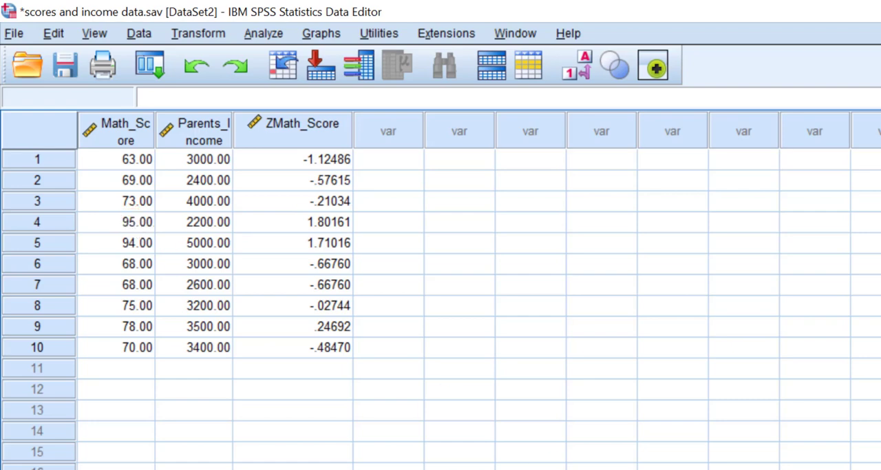
Read the Notepad notes on interpreting positive and negative z-scores, and compare them with the ZMath_Score values
{"action": "left_click", "coordinate": [647, 468]}
{"action": "left_click_drag", "start_coordinate": [654, 185], "coordinate": [630, 187]}
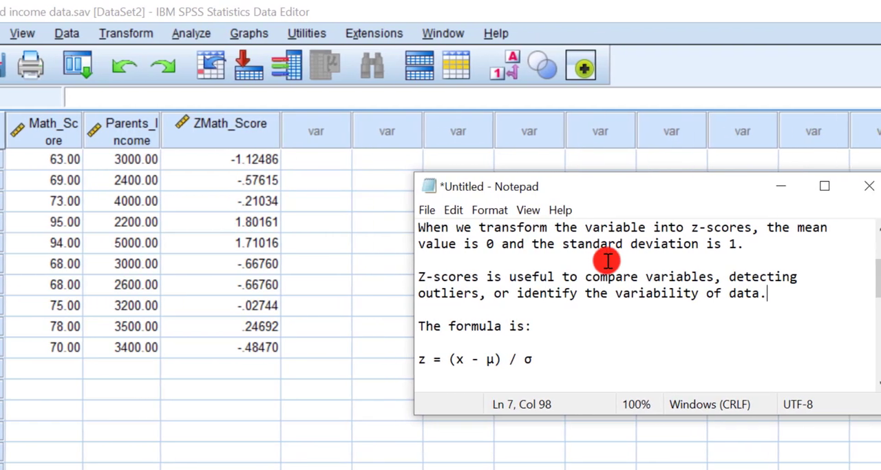
{"action": "scroll", "coordinate": [608, 260], "scroll_direction": "down", "scroll_amount": 5}
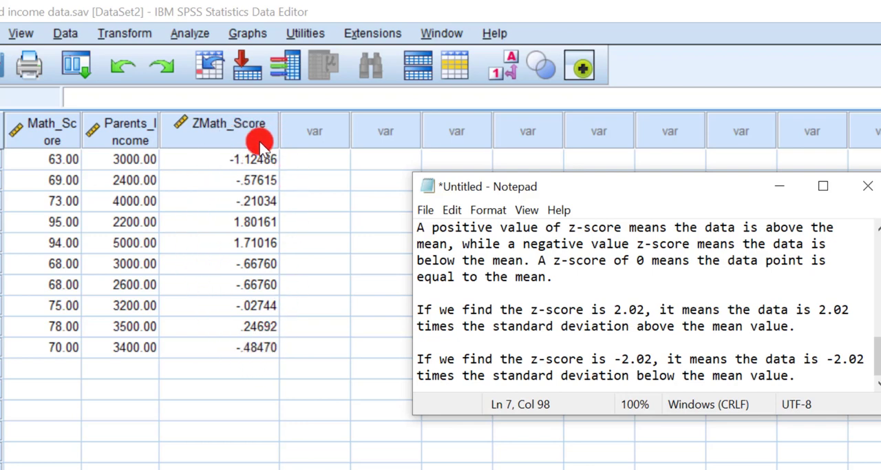
{"action": "mouse_move", "coordinate": [253, 152]}
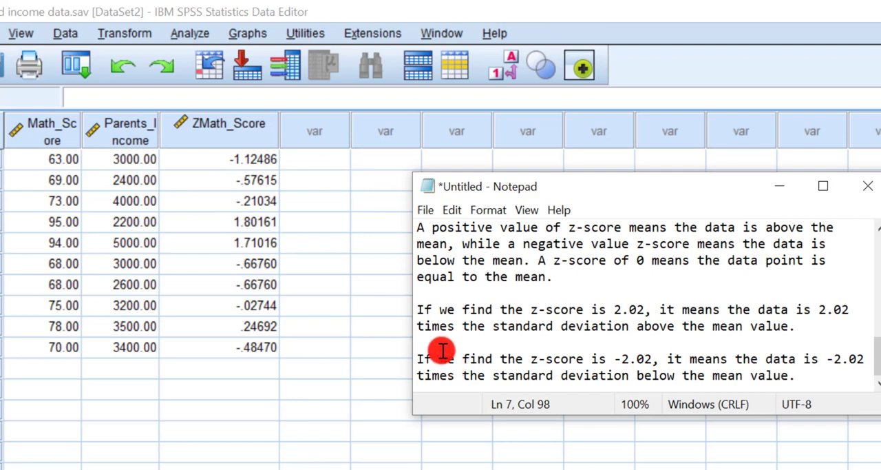
{"action": "left_click", "coordinate": [254, 159]}
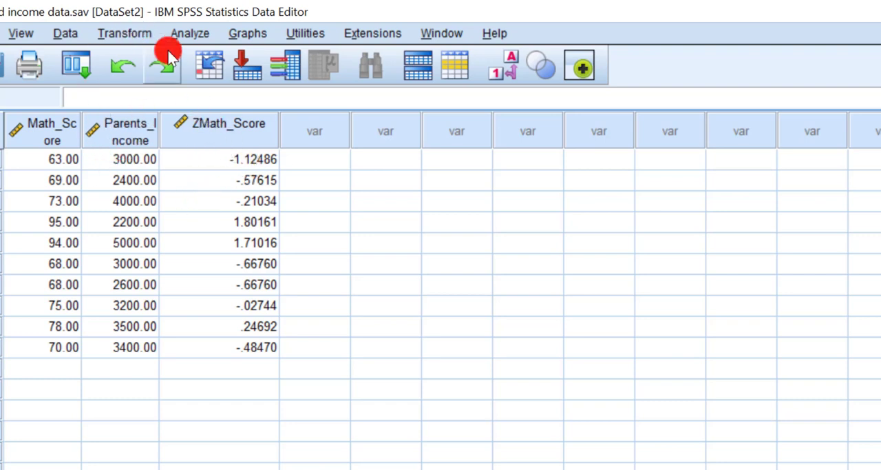
Reopen the Descriptives analysis and remove Math_Score from the variables to analyze
{"action": "left_click", "coordinate": [186, 34]}
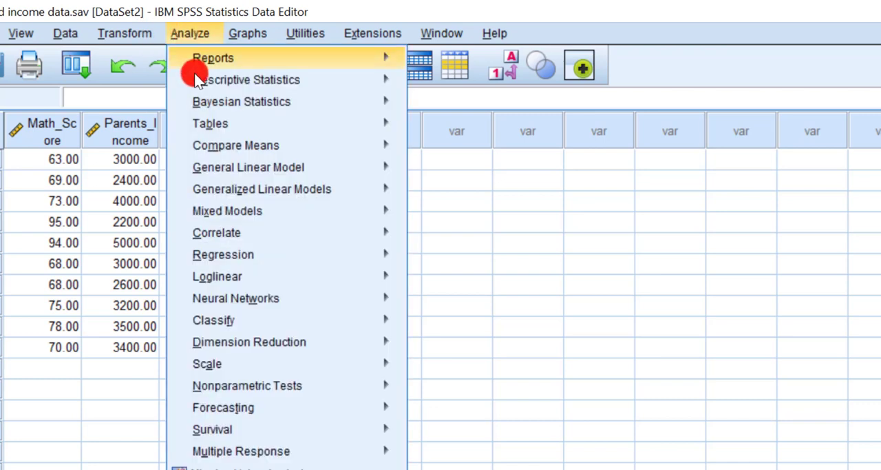
{"action": "mouse_move", "coordinate": [193, 74]}
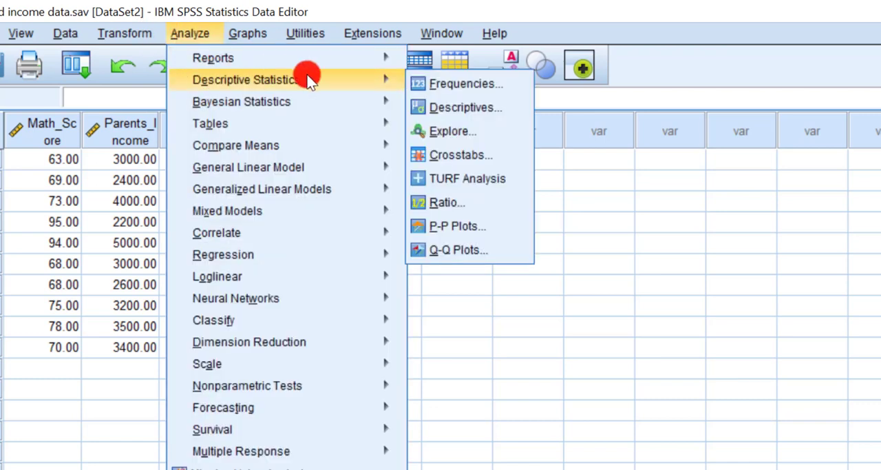
{"action": "left_click", "coordinate": [448, 110]}
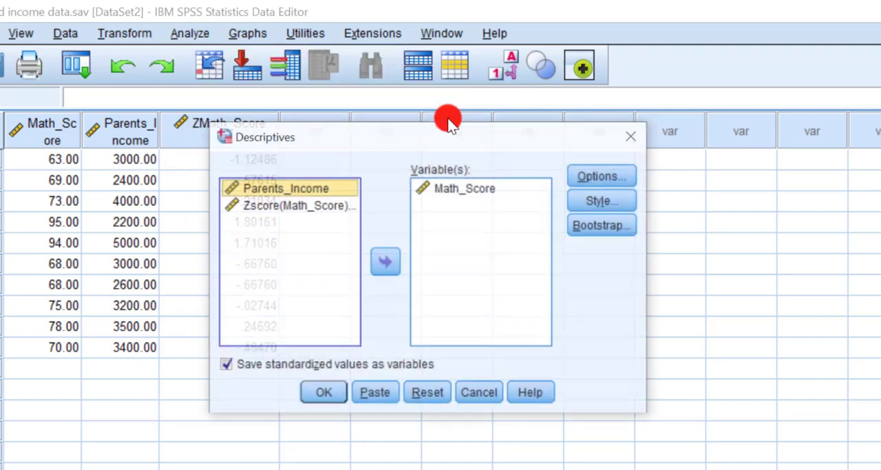
{"action": "left_click", "coordinate": [324, 205]}
{"action": "left_click", "coordinate": [440, 187]}
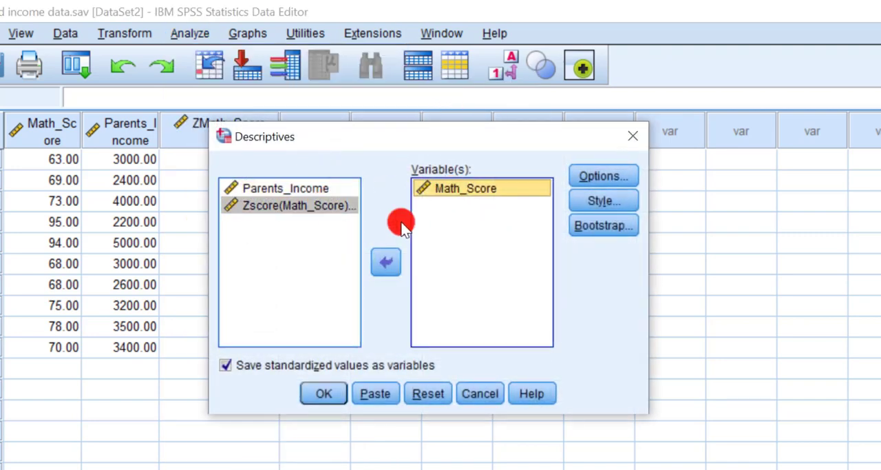
{"action": "left_click", "coordinate": [386, 263]}
Add Parents_Income to the Descriptives analysis and run it with standardized values saved as variables
{"action": "left_click", "coordinate": [314, 205]}
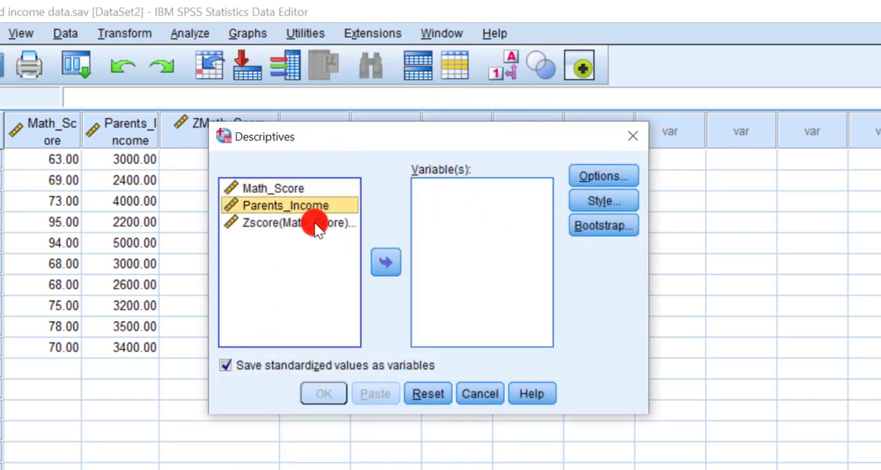
{"action": "left_click", "coordinate": [317, 223]}
{"action": "left_click", "coordinate": [312, 204]}
{"action": "left_click", "coordinate": [386, 262]}
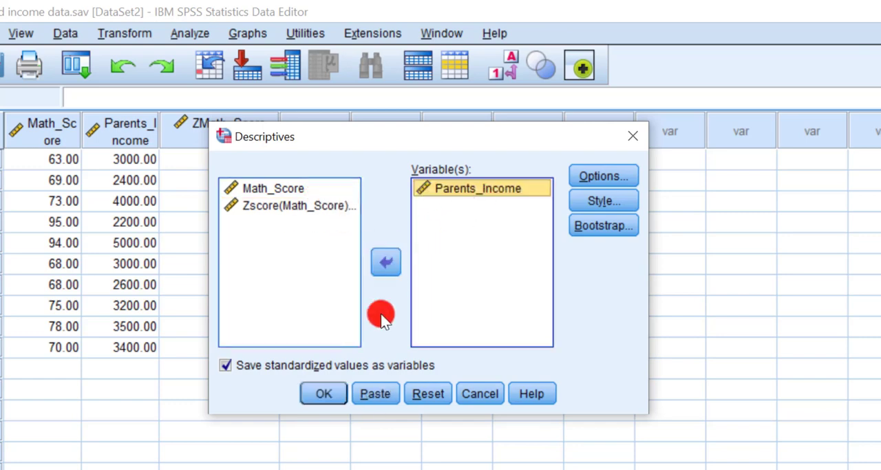
{"action": "left_click", "coordinate": [324, 393]}
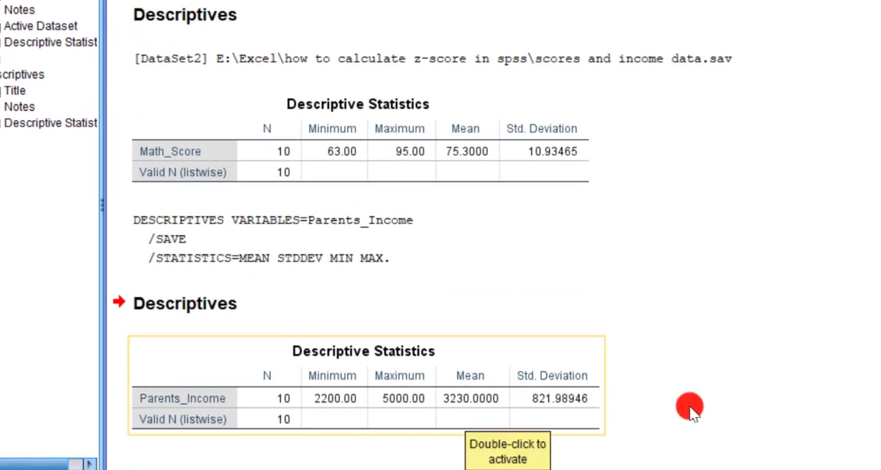
Return to the dataset and examine the ZParents_Income column
{"action": "mouse_move", "coordinate": [630, 466]}
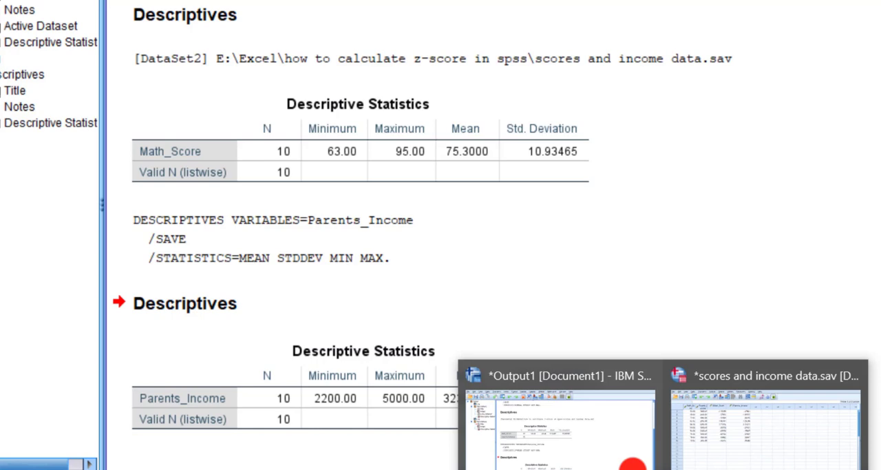
{"action": "left_click", "coordinate": [718, 449]}
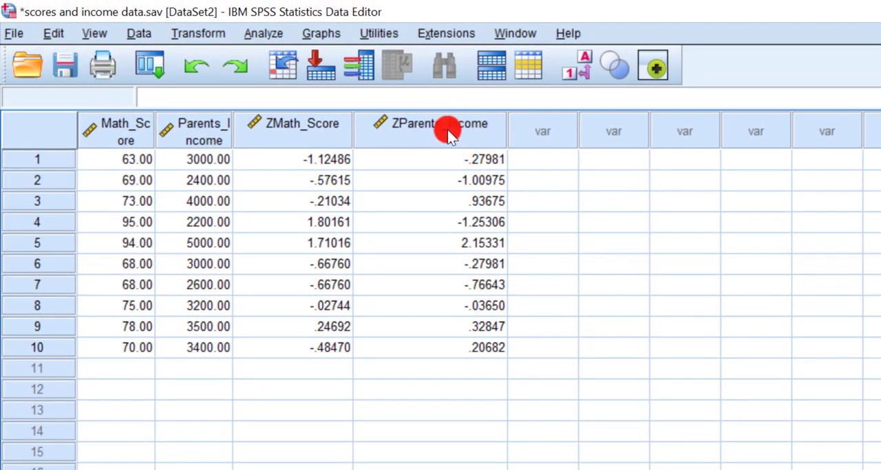
{"action": "mouse_move", "coordinate": [439, 150]}
{"action": "mouse_move", "coordinate": [411, 131]}
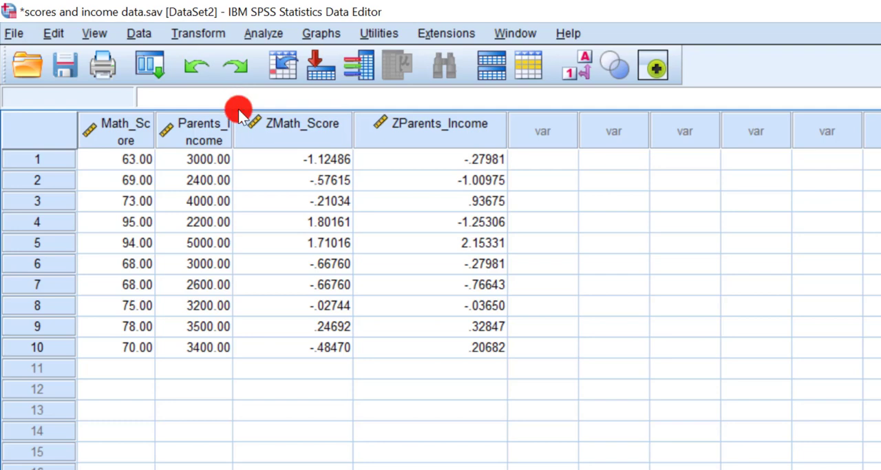
Reopen the Descriptives analysis and add Math_Score, Zscore(Math_Score) and Zscore(Parents_Income) to the variables alongside Parents_Income
{"action": "left_click", "coordinate": [275, 36]}
{"action": "mouse_move", "coordinate": [286, 79]}
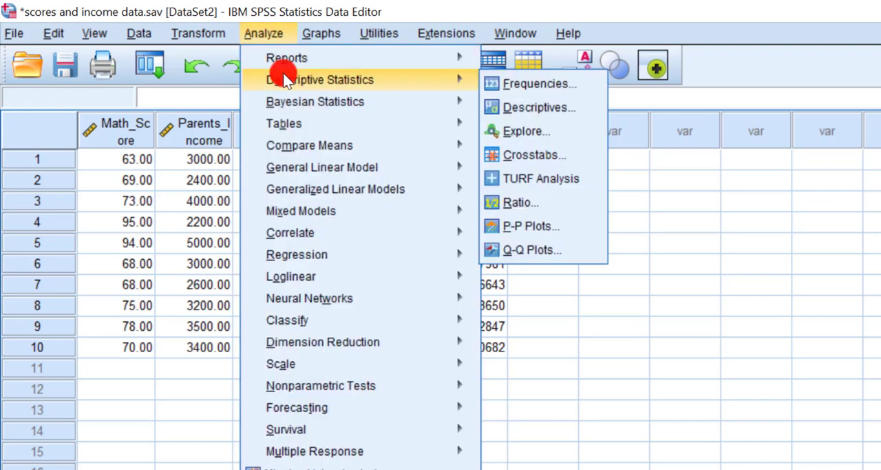
{"action": "left_click", "coordinate": [525, 107]}
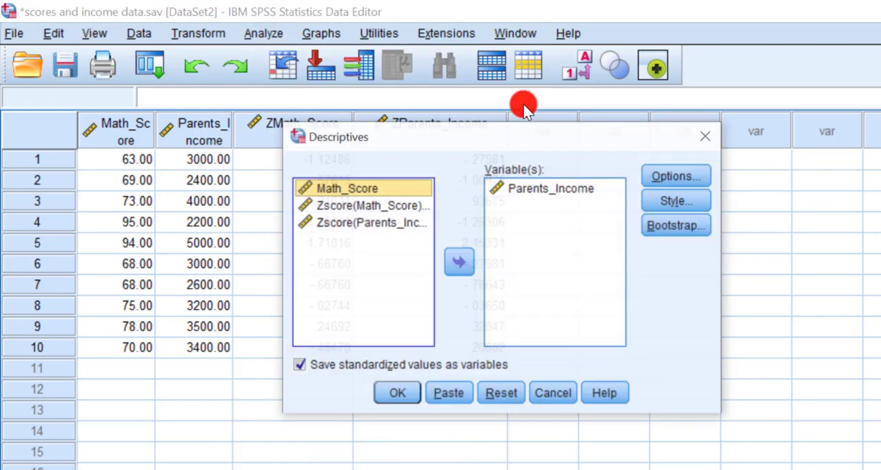
{"action": "left_click", "coordinate": [459, 262]}
{"action": "left_click", "coordinate": [327, 188]}
{"action": "left_click", "coordinate": [457, 261]}
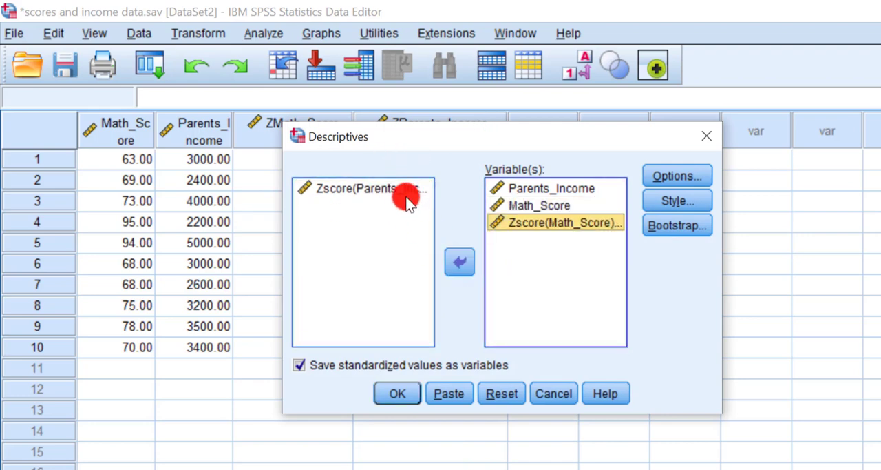
{"action": "left_click", "coordinate": [459, 262]}
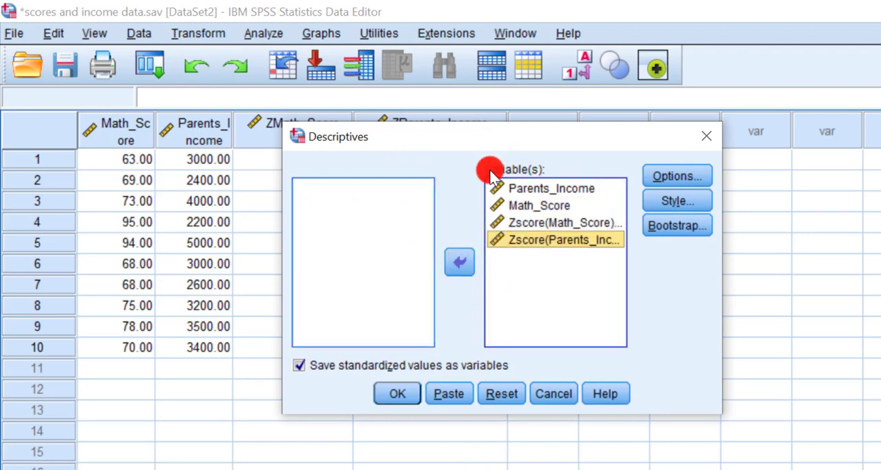
Turn off saving standardized values as variables and run the Descriptives analysis
{"action": "left_click", "coordinate": [331, 366]}
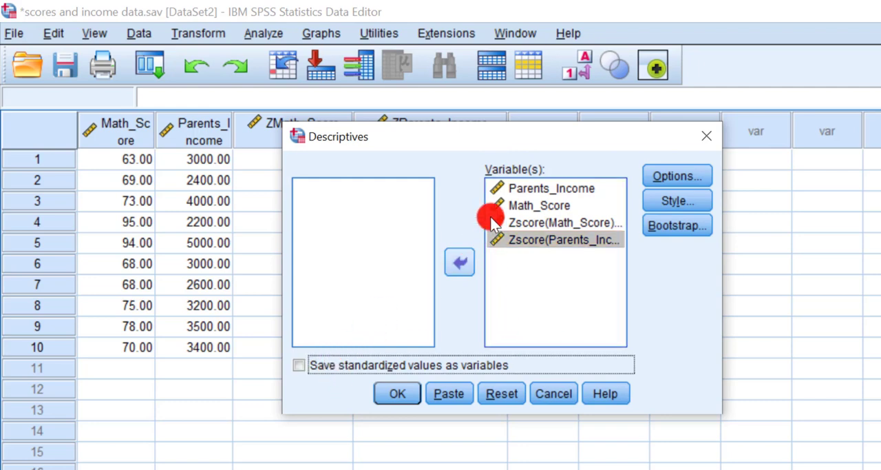
{"action": "left_click_drag", "start_coordinate": [535, 138], "coordinate": [530, 129]}
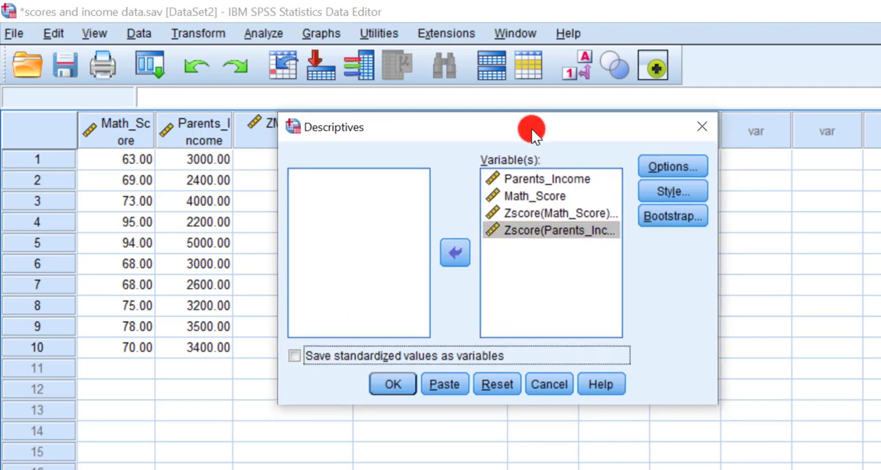
{"action": "left_click", "coordinate": [398, 387]}
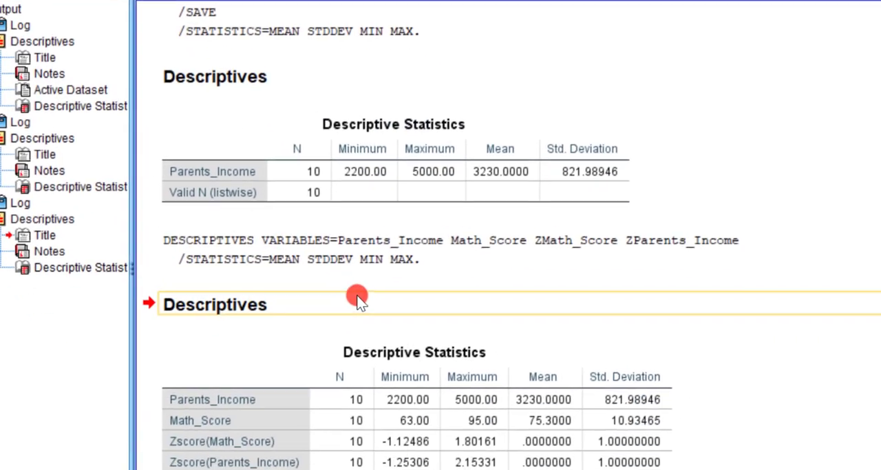
Examine the new Descriptive Statistics table, comparing the means and standard deviations of the original variables with those of their z-scores
{"action": "left_click", "coordinate": [440, 348]}
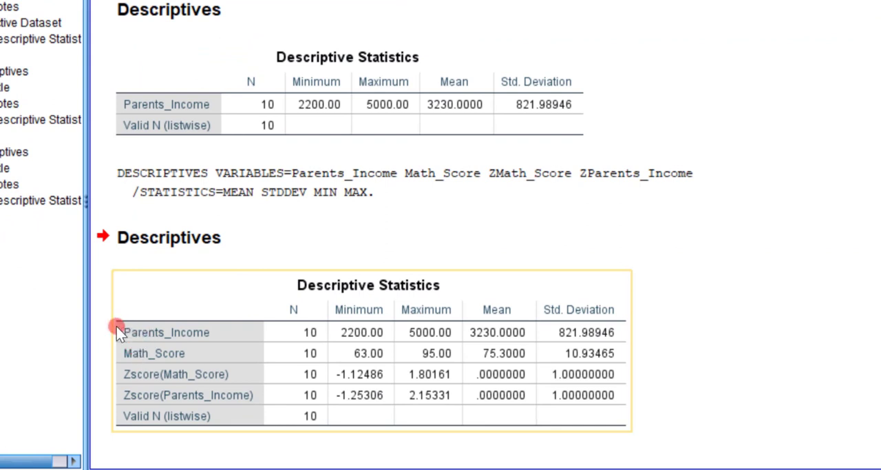
{"action": "left_click", "coordinate": [96, 329]}
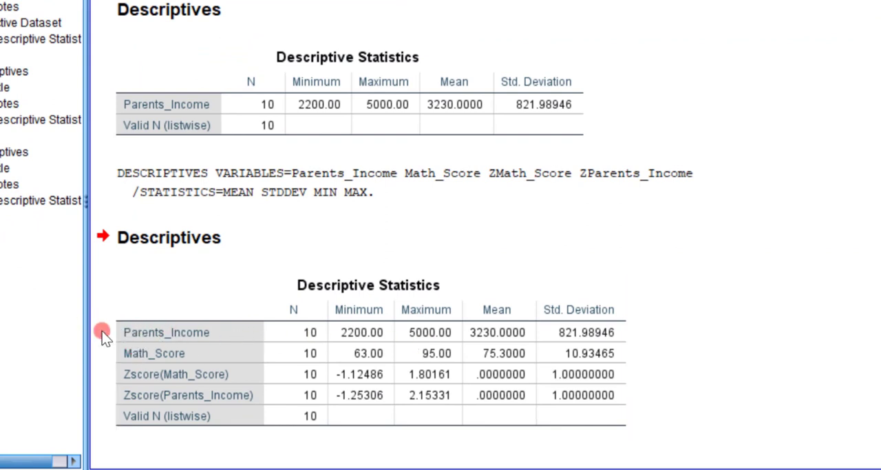
{"action": "left_click", "coordinate": [121, 334]}
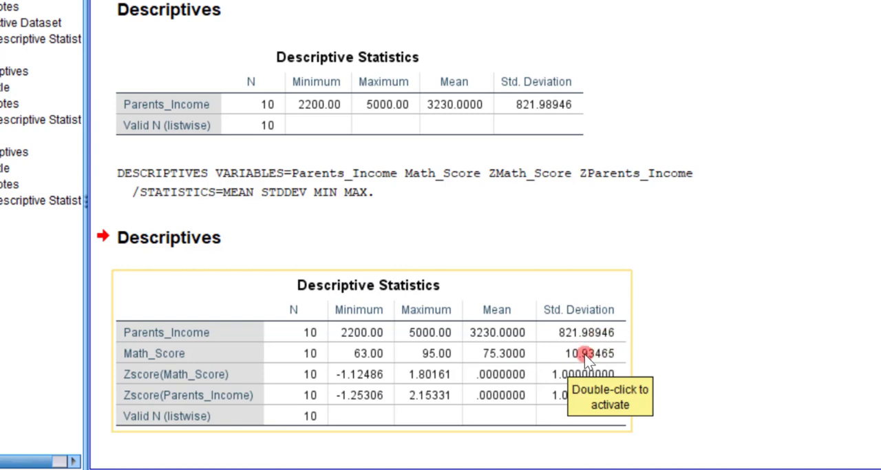
{"action": "left_click", "coordinate": [278, 261]}
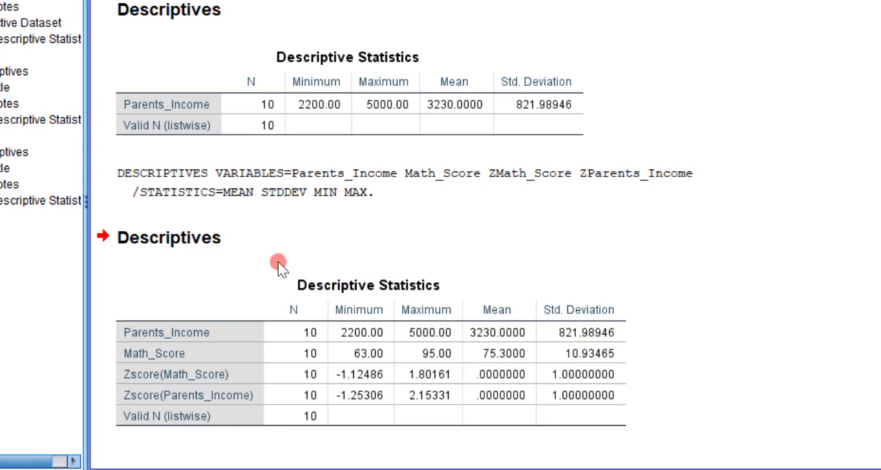
{"action": "left_click", "coordinate": [277, 281]}
{"action": "left_click", "coordinate": [285, 263]}
{"action": "left_click", "coordinate": [430, 276]}
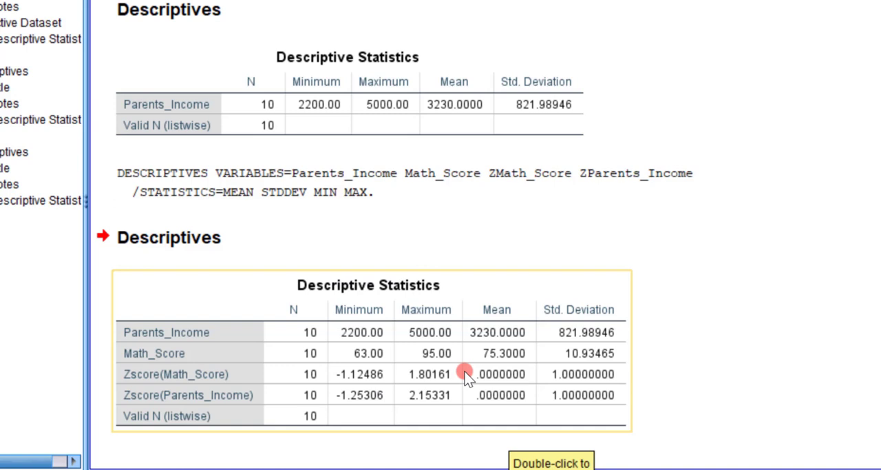
{"action": "left_click", "coordinate": [695, 361]}
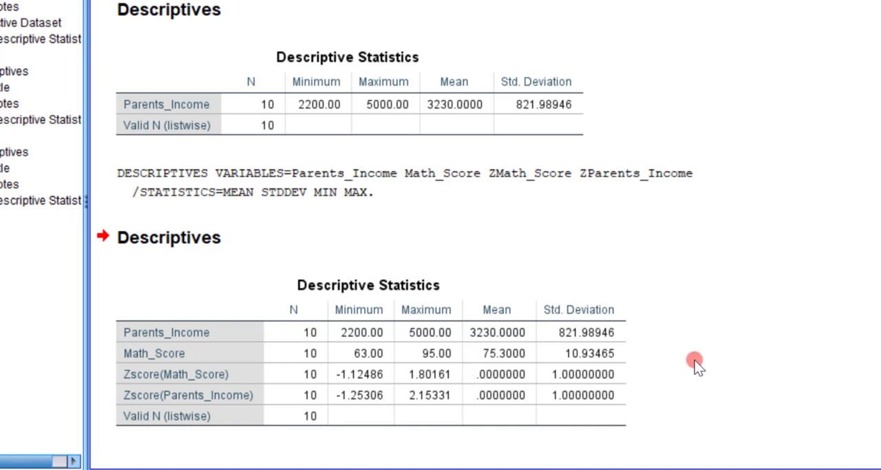